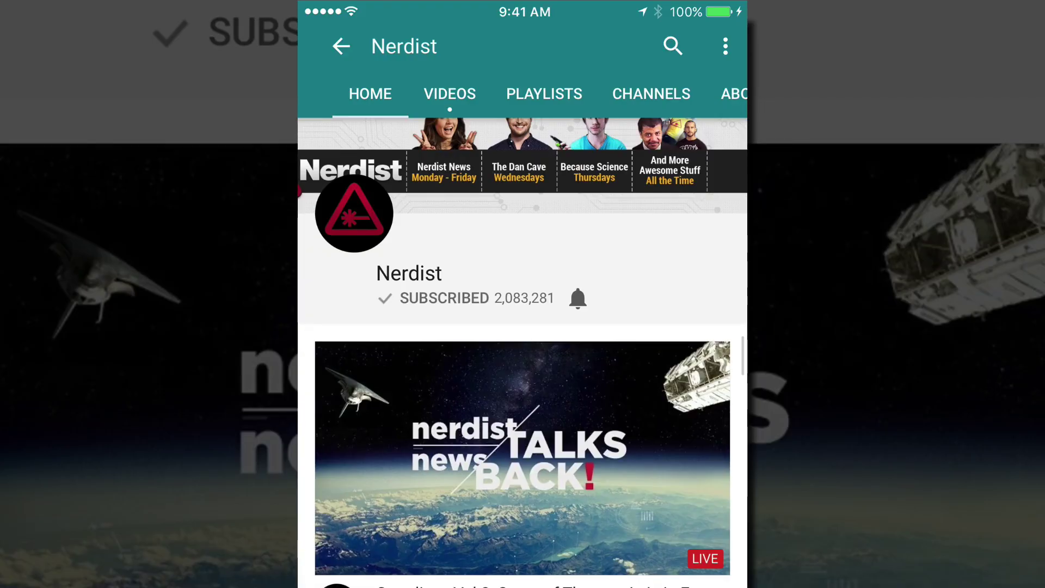
# After trying Nerdist's bell, switch on Allow Notifications for YouTube in iOS Settings, keeping Sounds on
pyautogui.click(577, 298)
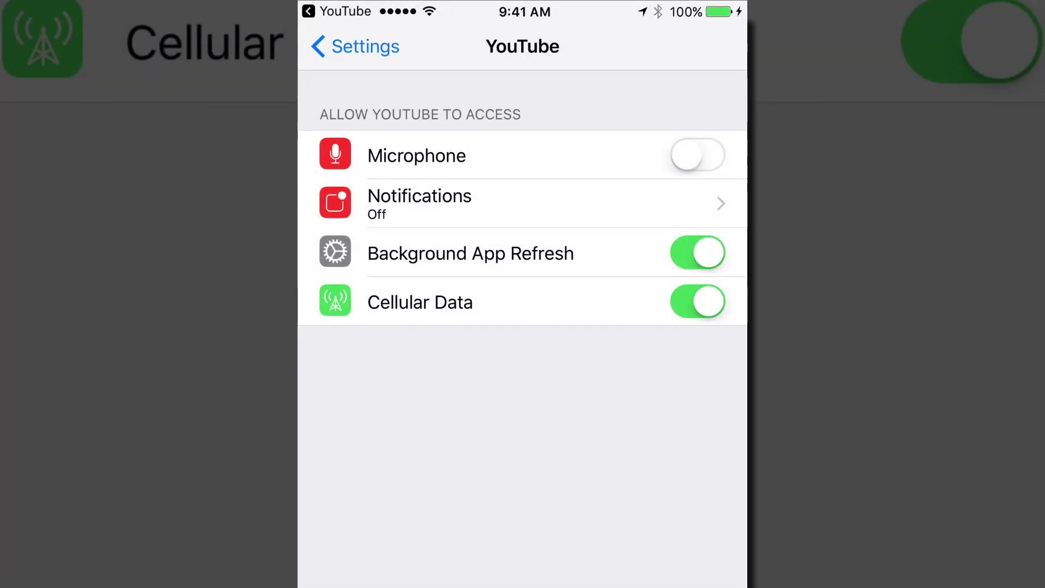
pyautogui.click(490, 203)
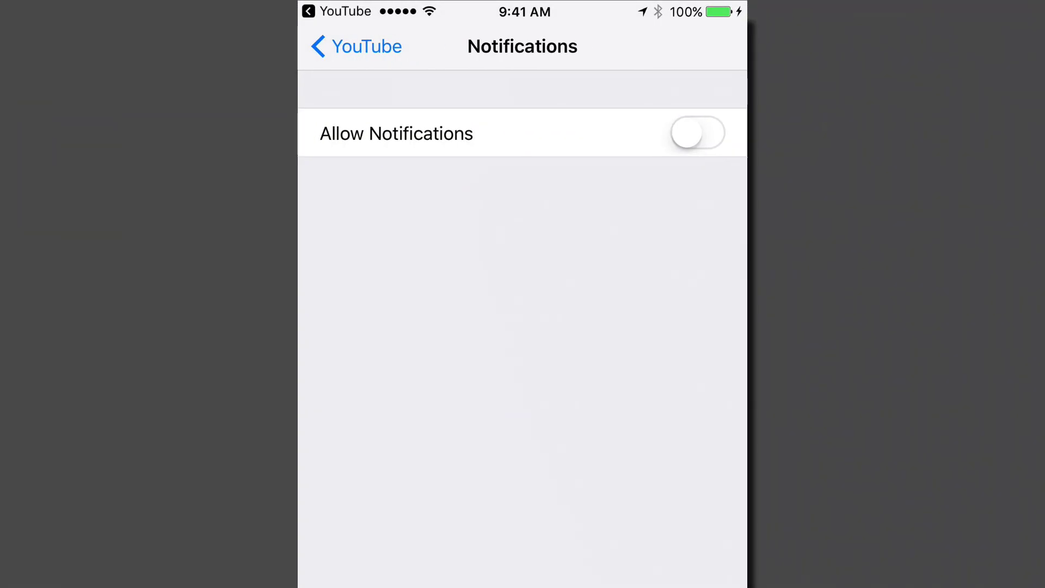
pyautogui.click(698, 133)
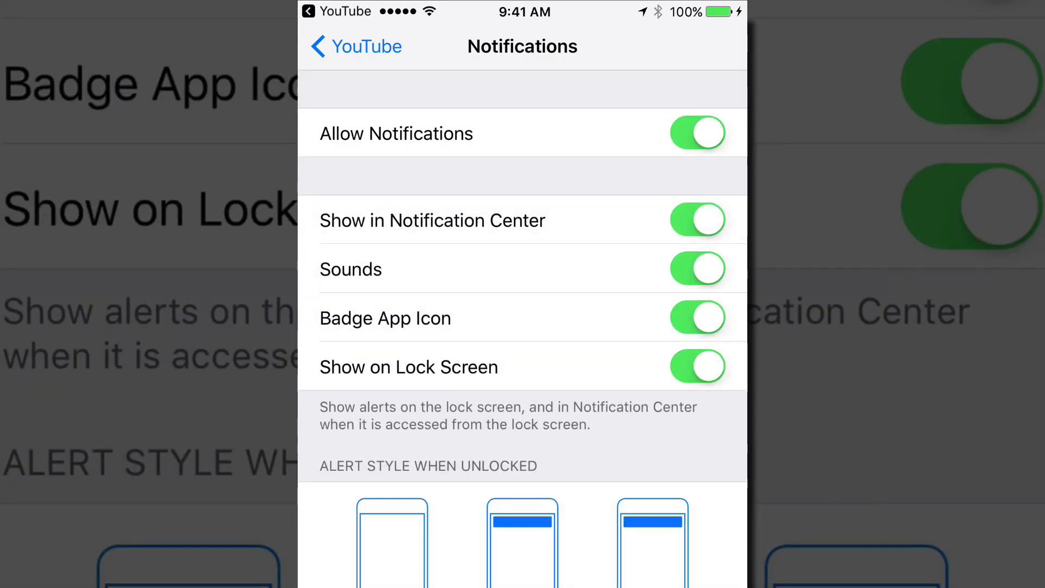
pyautogui.click(698, 269)
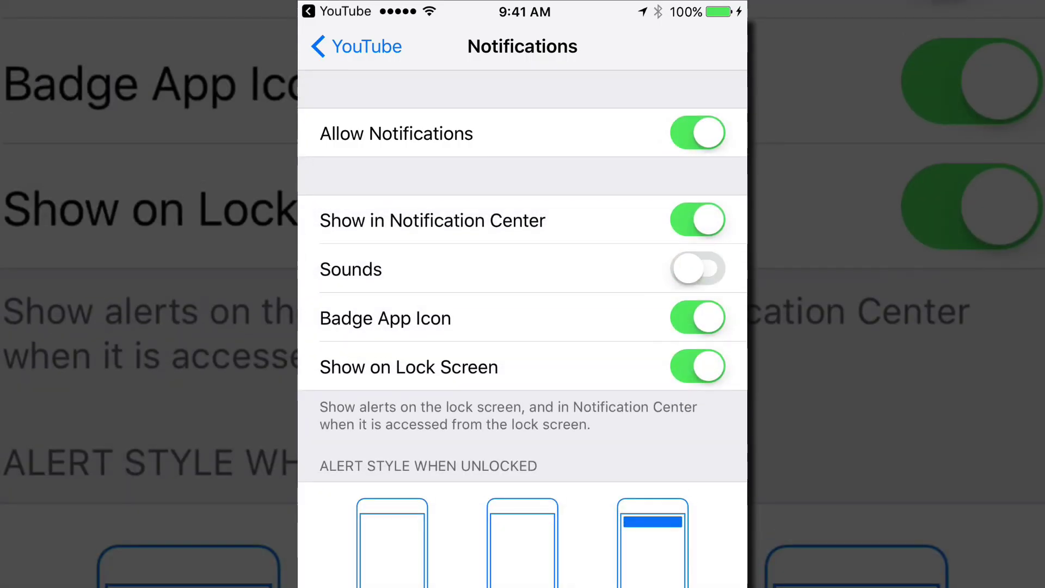
pyautogui.click(697, 268)
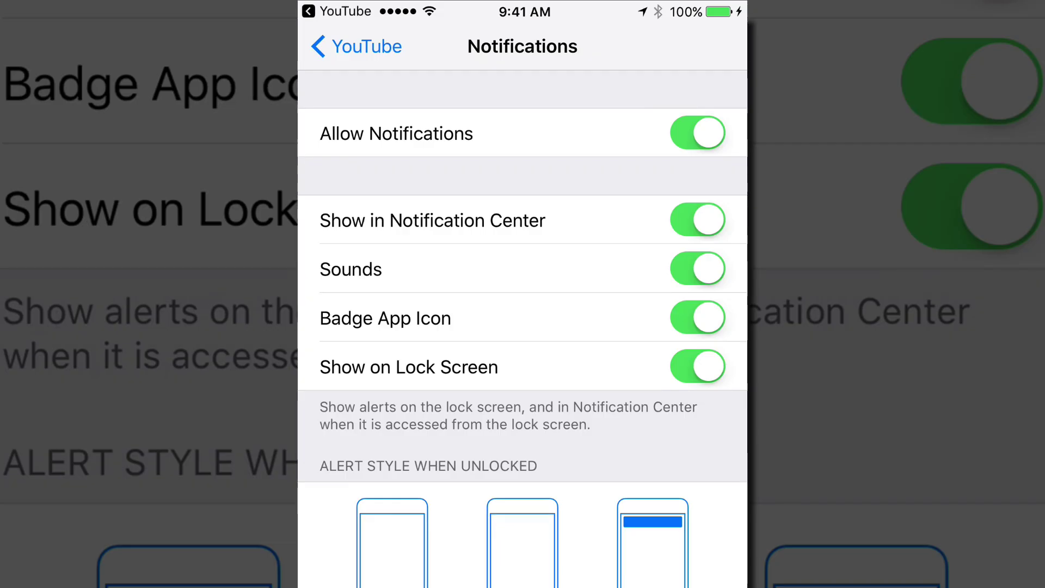
pyautogui.click(355, 46)
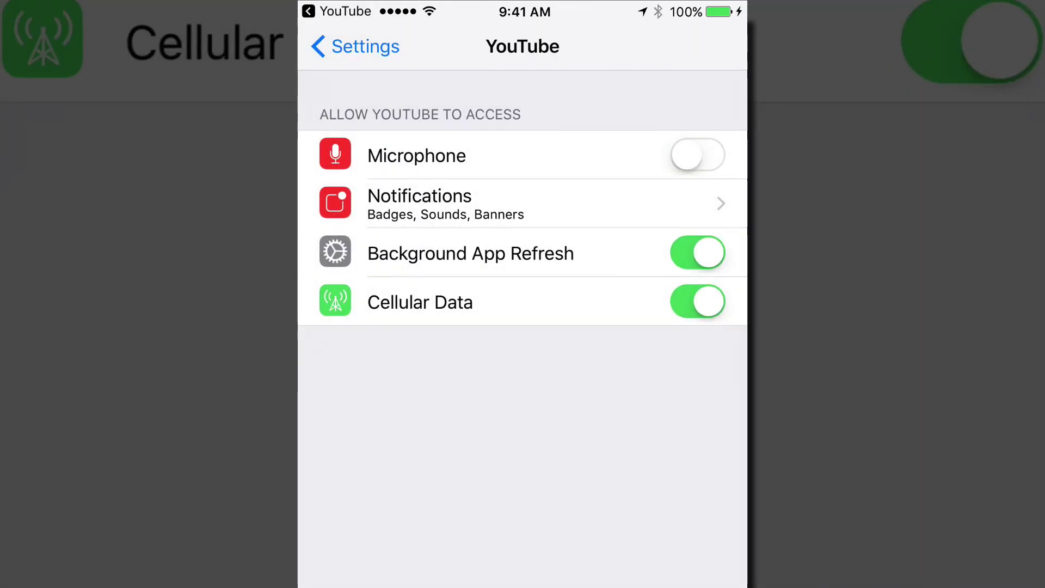
# Back in YouTube, tap the bell beside SUBSCRIBED on the Nerdist channel page
pyautogui.click(337, 11)
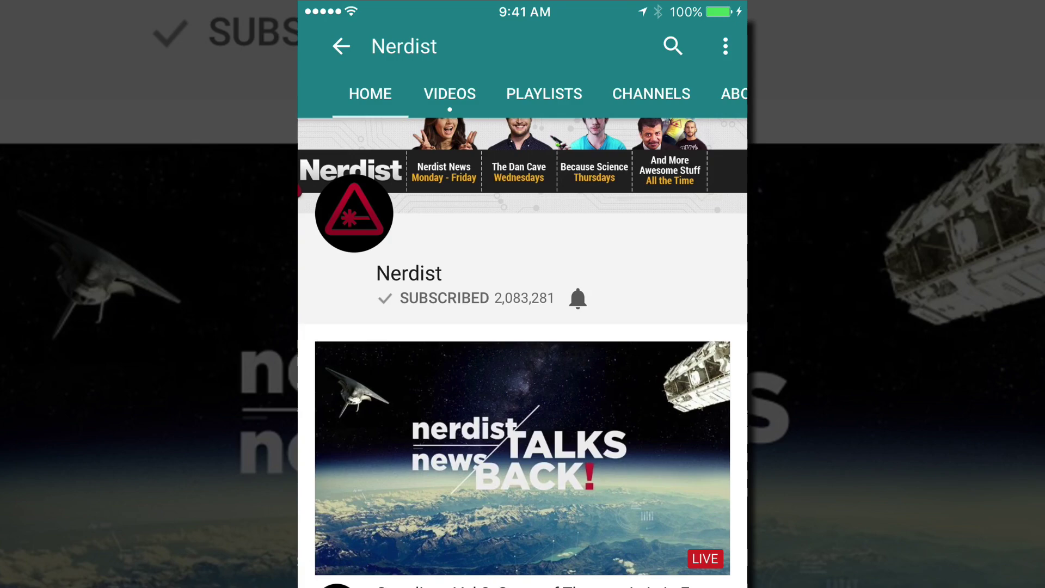
pyautogui.click(578, 298)
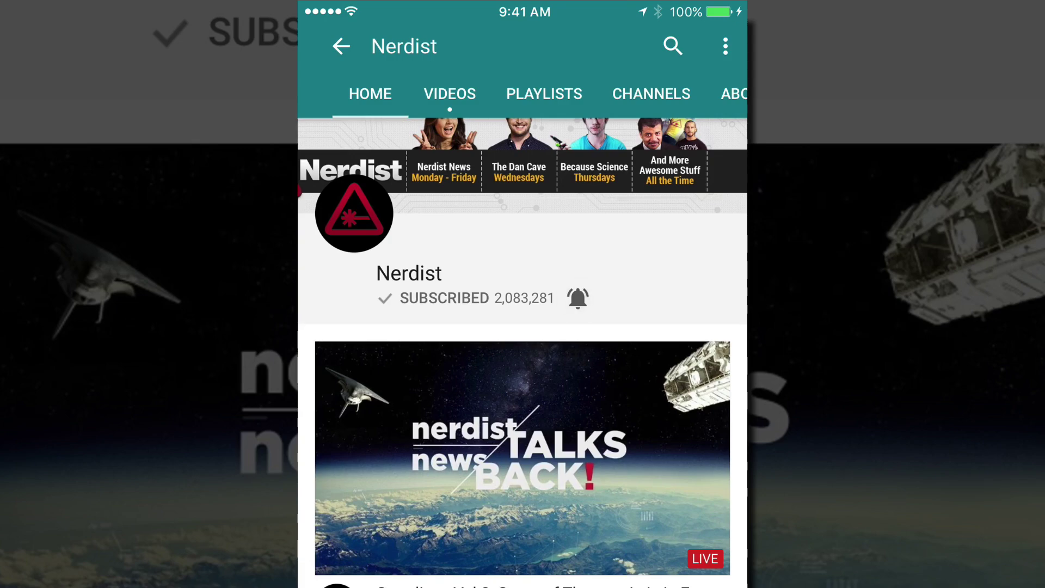